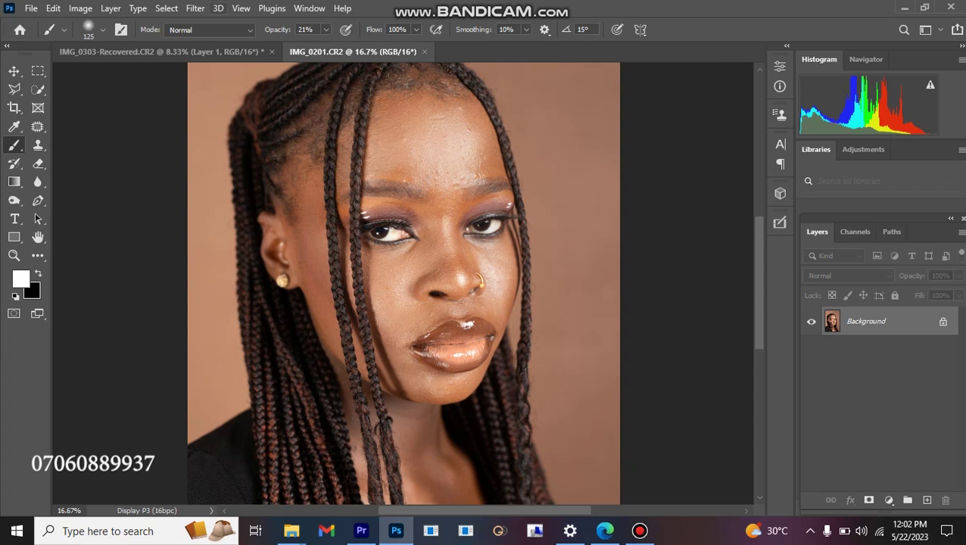
Open the portrait in Filter > Liquify, which detects Face #1.
{"action": "left_click", "coordinate": [194, 8]}
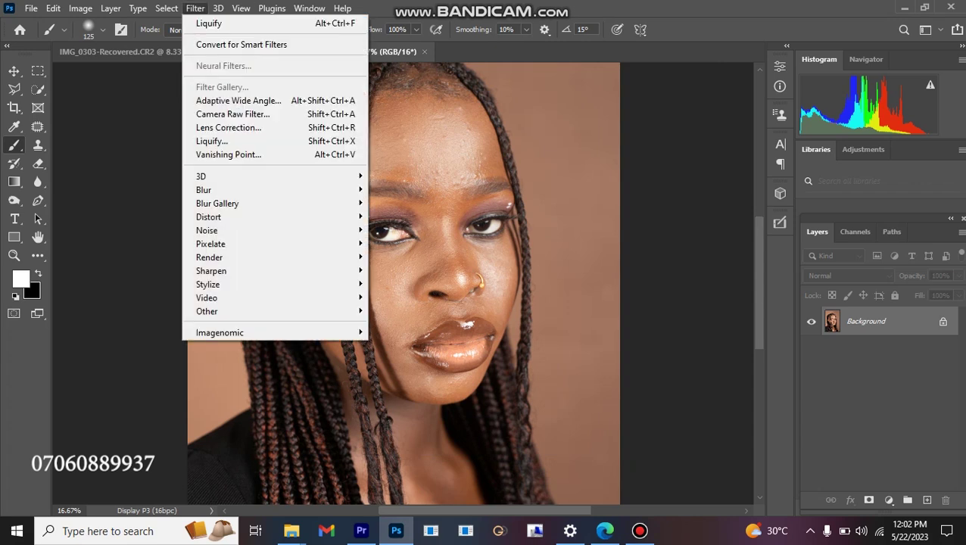
{"action": "left_click", "coordinate": [212, 140]}
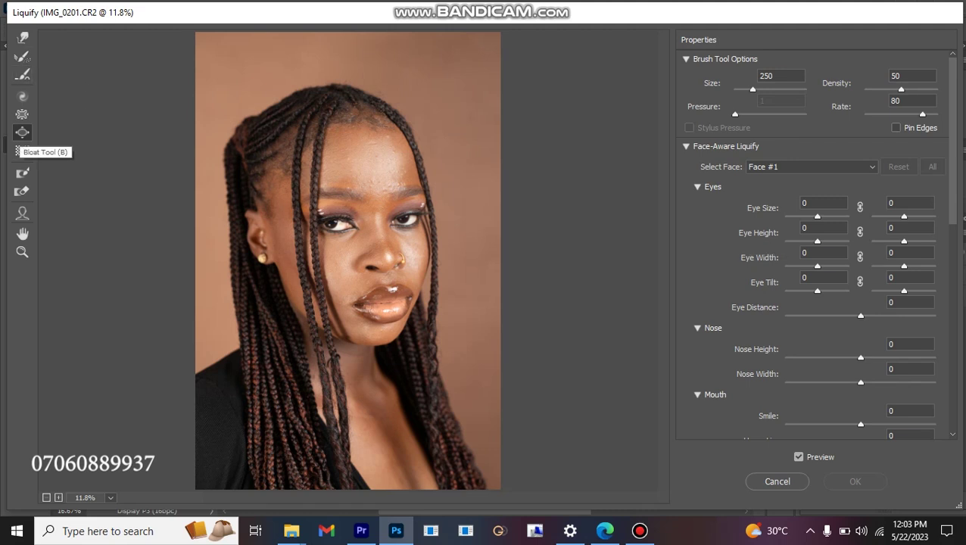
Select the Bloat Tool and zoom in on the face, then back out to 33.3%.
{"action": "left_click", "coordinate": [22, 133]}
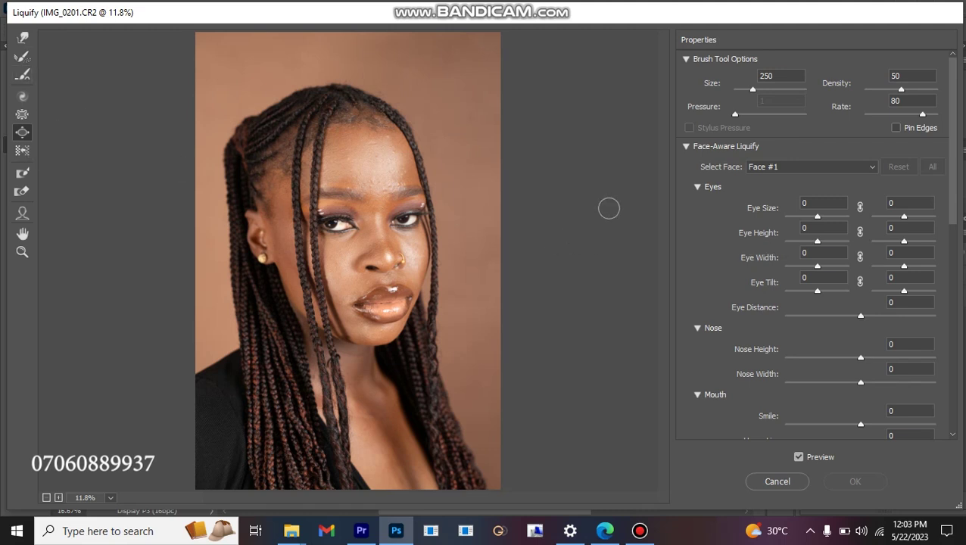
{"action": "scroll", "coordinate": [608, 212], "scroll_direction": "up", "scroll_amount": 5}
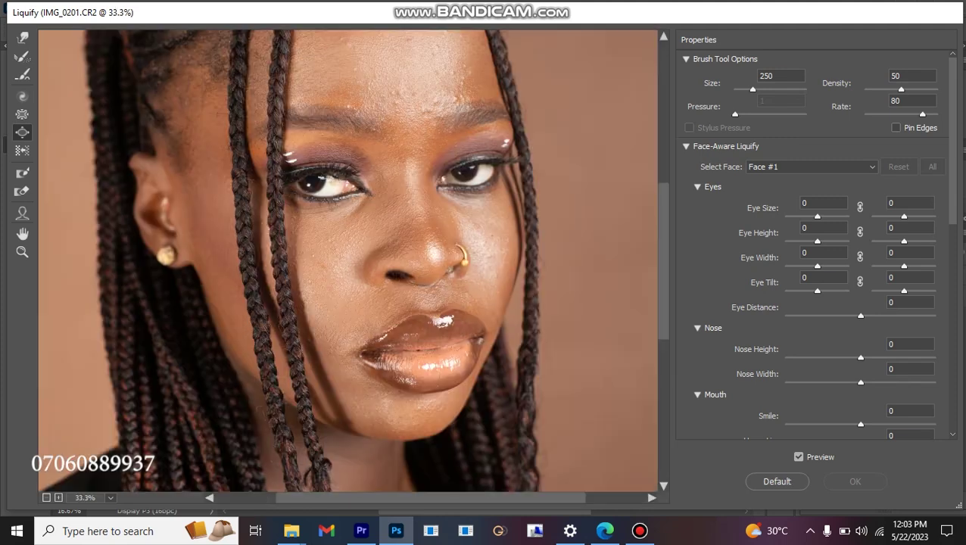
{"action": "scroll", "coordinate": [601, 229], "scroll_direction": "down", "scroll_amount": 1}
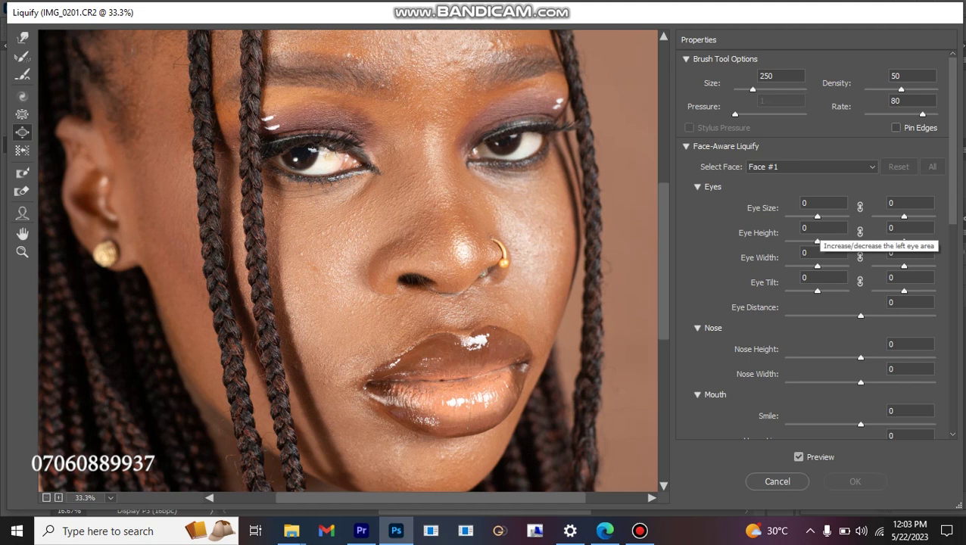
Set the left Eye Size to 22.
{"action": "left_click", "coordinate": [824, 202]}
{"action": "type", "text": "20"}
{"action": "key", "text": "Up"}
{"action": "key", "text": "Up"}
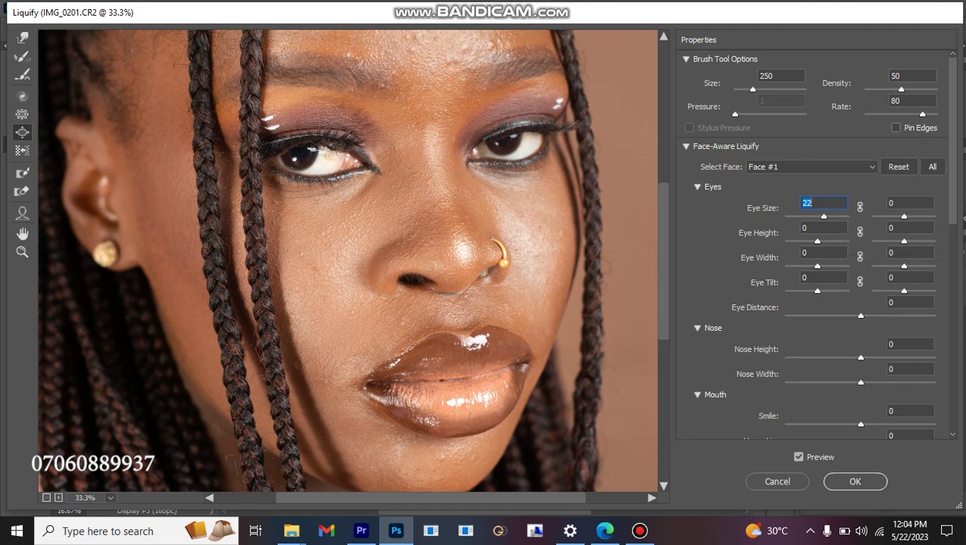
{"action": "type", "text": "-100"}
{"action": "key", "text": "Return"}
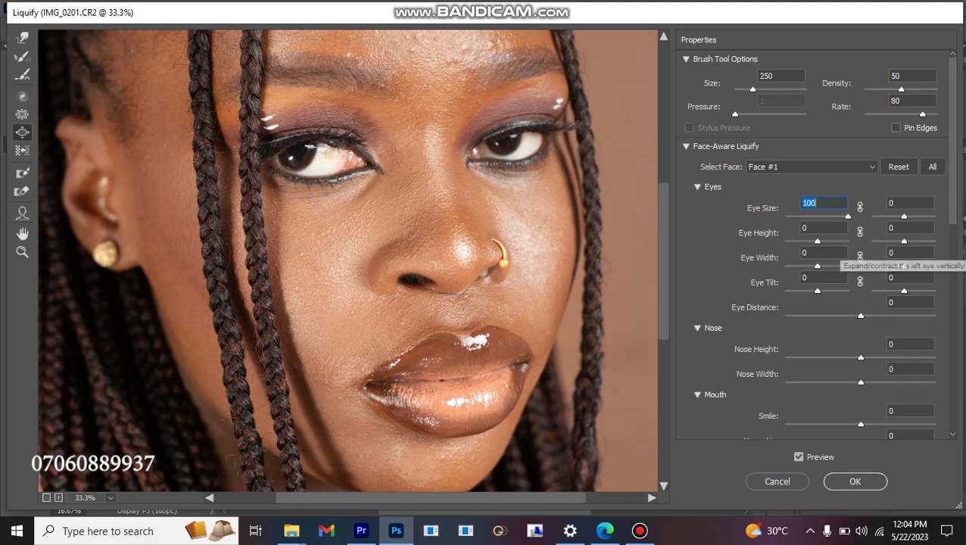
{"action": "type", "text": "22"}
{"action": "key", "text": "Return"}
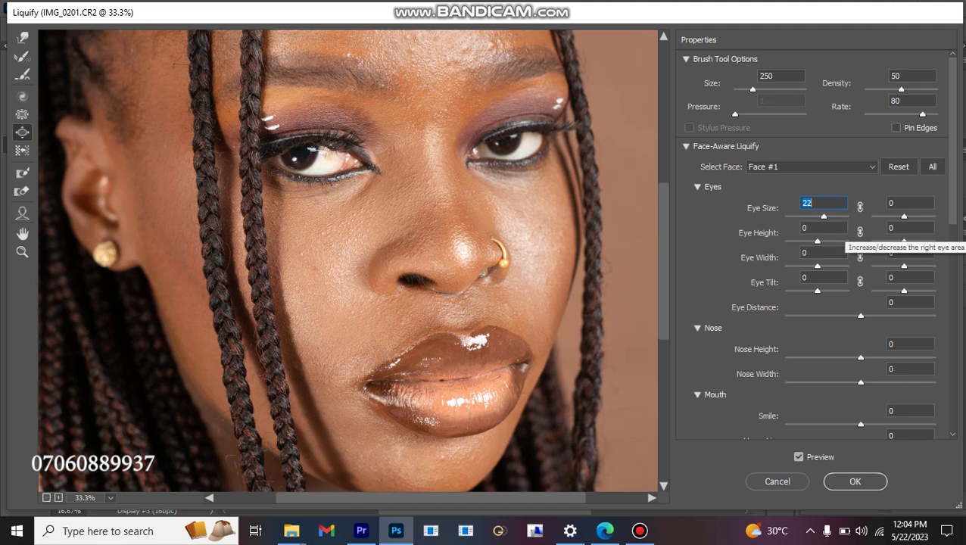
Set the right Eye Size to 22 to match the left eye.
{"action": "key", "text": "Tab"}
{"action": "type", "text": "100"}
{"action": "key", "text": "Return"}
{"action": "type", "text": "-49"}
{"action": "key", "text": "Return"}
{"action": "type", "text": "13"}
{"action": "key", "text": "Return"}
{"action": "type", "text": "15"}
{"action": "key", "text": "Return"}
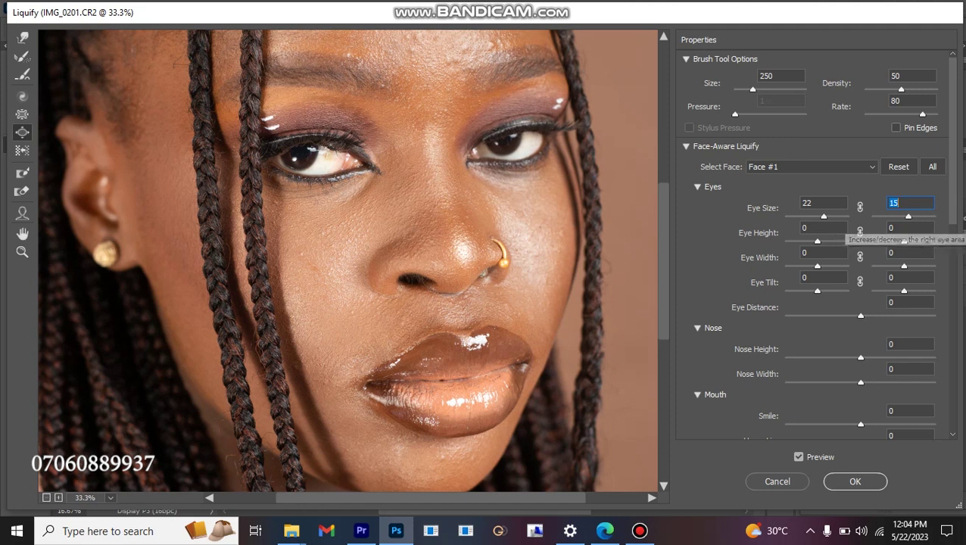
{"action": "key", "text": "Up"}
{"action": "key", "text": "Up"}
{"action": "key", "text": "Up"}
{"action": "key", "text": "Up"}
{"action": "key", "text": "Up"}
{"action": "key", "text": "Up"}
{"action": "key", "text": "Up"}
{"action": "key", "text": "Up"}
{"action": "key", "text": "Up"}
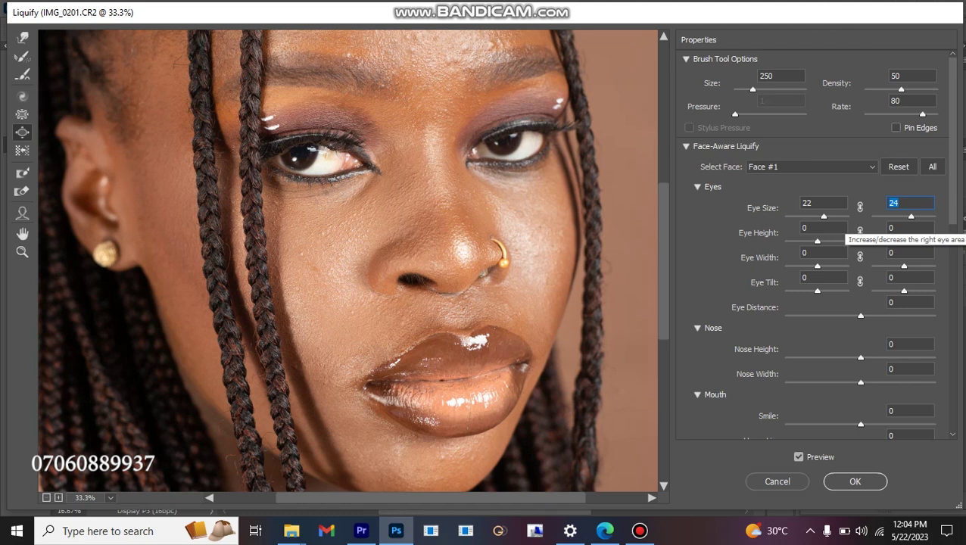
{"action": "key", "text": "Up"}
{"action": "key", "text": "Up"}
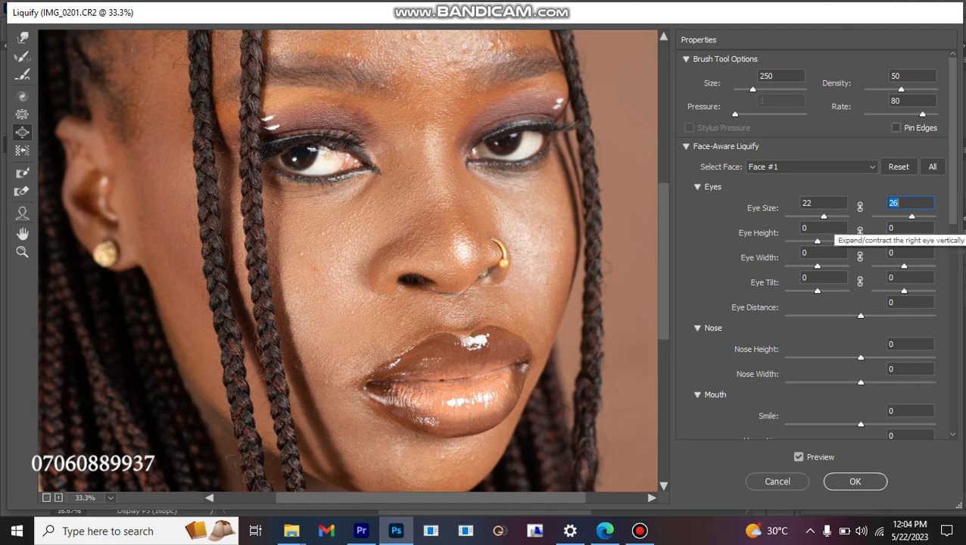
{"action": "type", "text": "22"}
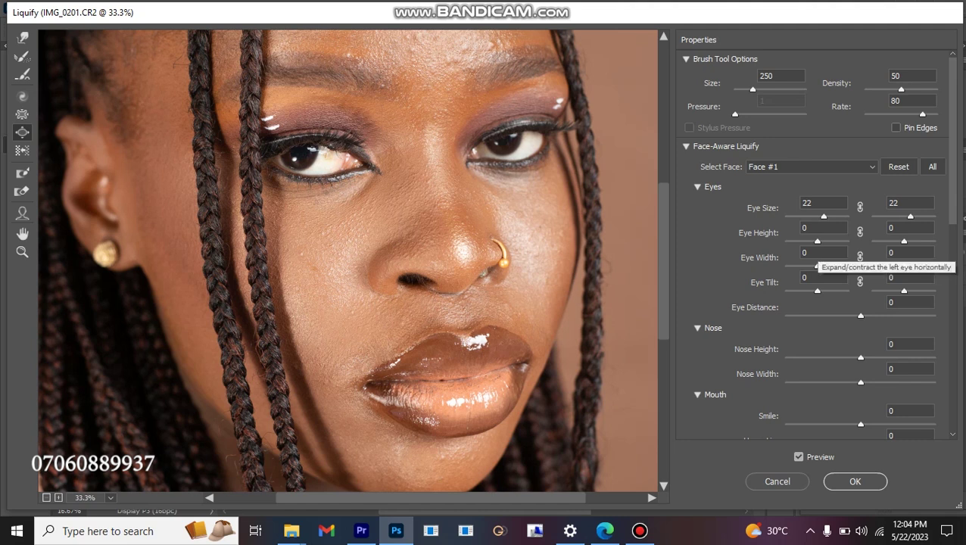
Set the left Eye Height to -10.
{"action": "left_click", "coordinate": [824, 227]}
{"action": "type", "text": "-15"}
{"action": "key", "text": "Return"}
{"action": "type", "text": "-20"}
{"action": "key", "text": "Return"}
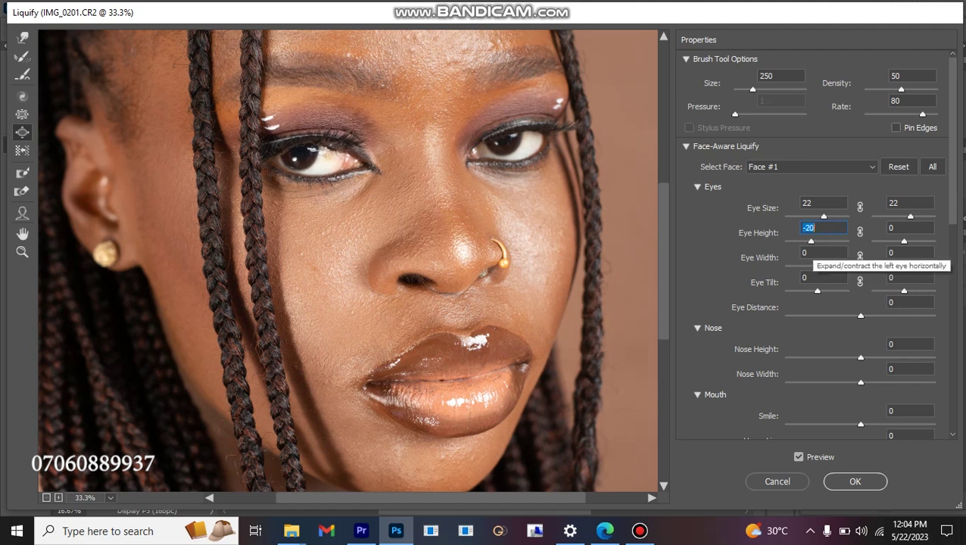
{"action": "type", "text": "-10"}
{"action": "key", "text": "Return"}
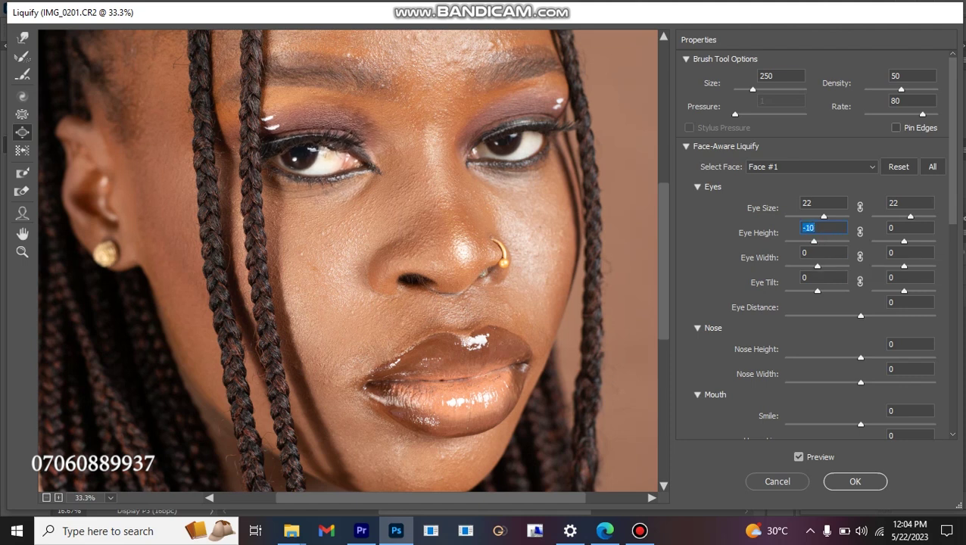
Set the right Eye Height to -10 to match the left eye.
{"action": "left_click", "coordinate": [909, 228]}
{"action": "type", "text": "22"}
{"action": "key", "text": "Return"}
{"action": "type", "text": "3"}
{"action": "key", "text": "BackSpace"}
{"action": "type", "text": "-15"}
{"action": "key", "text": "Return"}
{"action": "type", "text": "-13"}
{"action": "key", "text": "Return"}
{"action": "type", "text": "-10"}
{"action": "key", "text": "Return"}
{"action": "scroll", "coordinate": [833, 318], "scroll_direction": "down", "scroll_amount": 5}
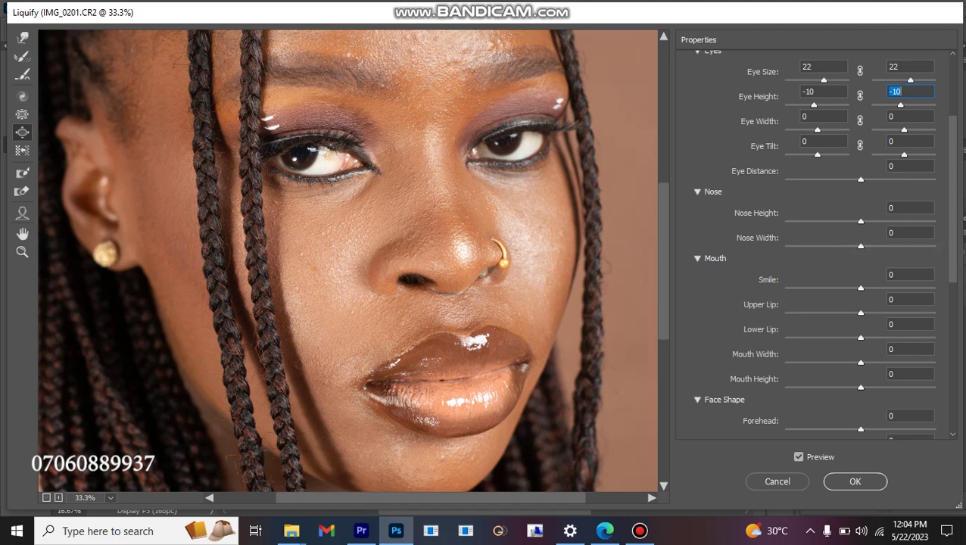
Set Nose Height to 67.
{"action": "left_click", "coordinate": [911, 208]}
{"action": "type", "text": "-25"}
{"action": "key", "text": "Return"}
{"action": "type", "text": "41"}
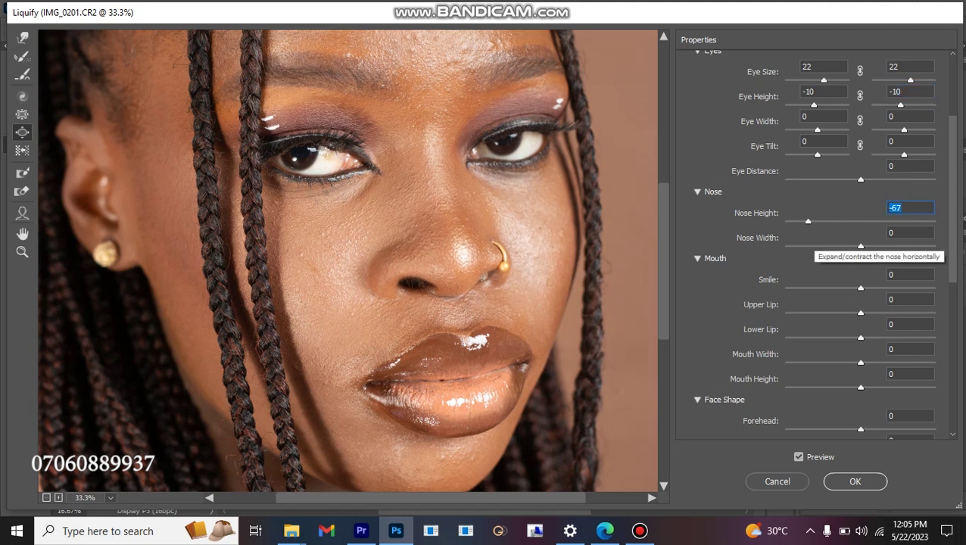
{"action": "key", "text": "Return"}
{"action": "type", "text": "-82"}
{"action": "key", "text": "Return"}
{"action": "type", "text": "82"}
{"action": "key", "text": "Return"}
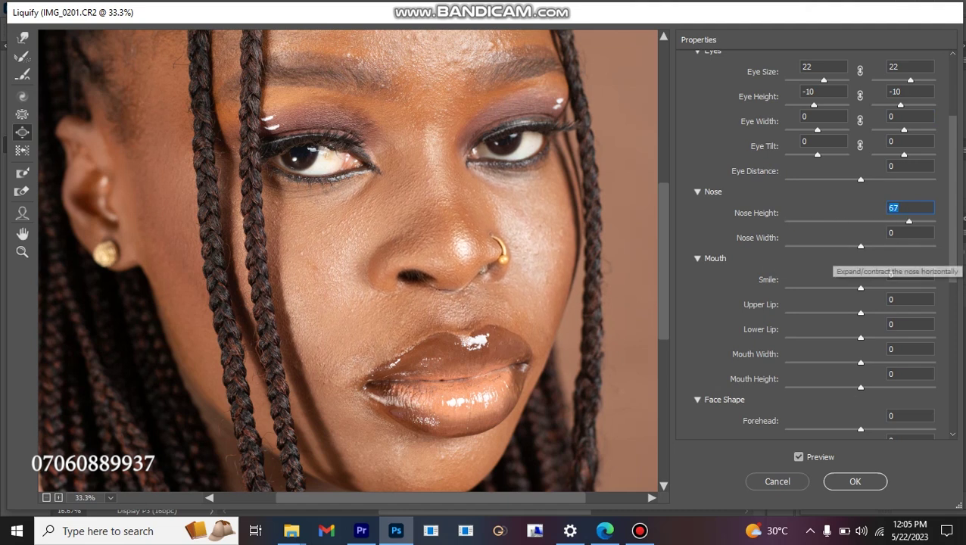
{"action": "type", "text": "67"}
{"action": "key", "text": "Return"}
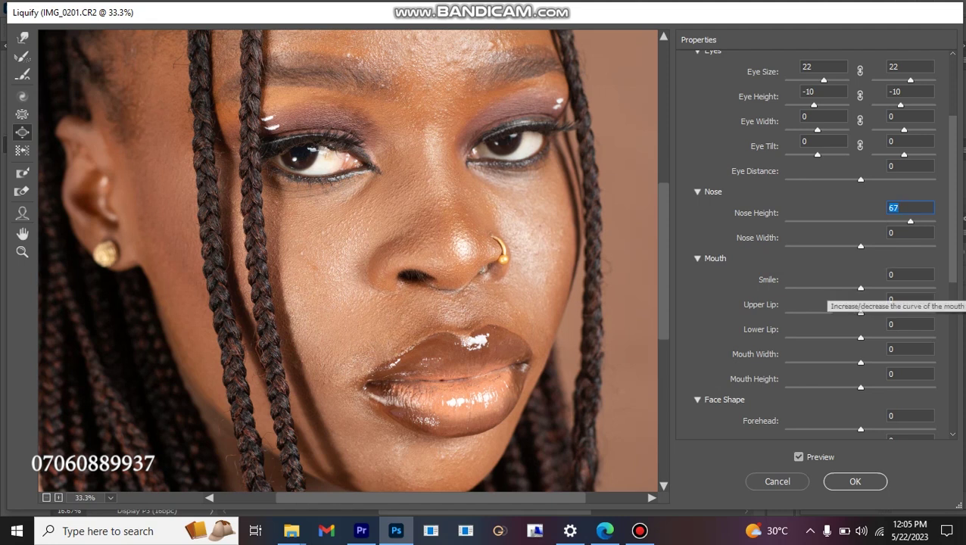
Widen the nose fully with Nose Width at 100.
{"action": "left_click", "coordinate": [908, 233]}
{"action": "type", "text": "33"}
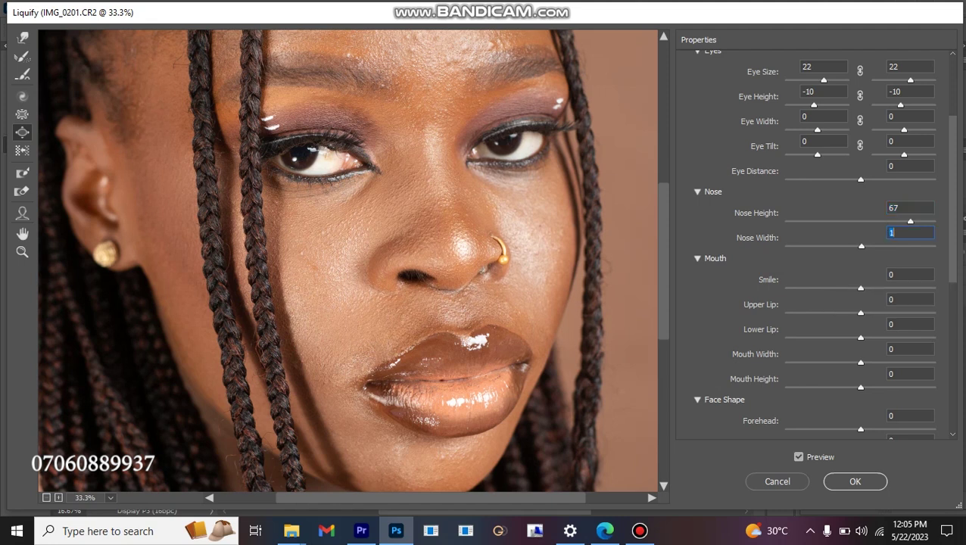
{"action": "key", "text": "Return"}
{"action": "type", "text": "100"}
{"action": "key", "text": "Return"}
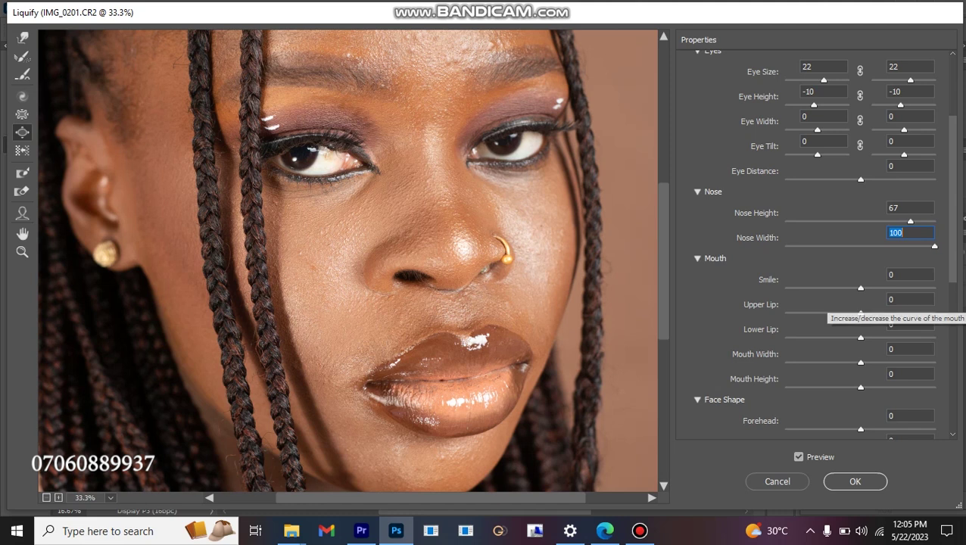
Set the Smile value to 44.
{"action": "key", "text": "Tab"}
{"action": "key", "text": "Up"}
{"action": "key", "text": "Up"}
{"action": "key", "text": "Up"}
{"action": "key", "text": "Up"}
{"action": "key", "text": "Up"}
{"action": "key", "text": "Up"}
{"action": "key", "text": "Up"}
{"action": "key", "text": "Up"}
{"action": "key", "text": "Up"}
{"action": "key", "text": "Up"}
{"action": "key", "text": "Up"}
{"action": "key", "text": "Up"}
{"action": "key", "text": "Up"}
{"action": "key", "text": "Up"}
{"action": "key", "text": "Up"}
{"action": "key", "text": "Up"}
{"action": "key", "text": "Up"}
{"action": "key", "text": "Up"}
{"action": "key", "text": "Up"}
{"action": "key", "text": "Up"}
{"action": "key", "text": "Up"}
{"action": "key", "text": "Up"}
{"action": "key", "text": "Up"}
{"action": "key", "text": "Up"}
{"action": "key", "text": "Up"}
{"action": "key", "text": "Up"}
{"action": "key", "text": "Up"}
{"action": "key", "text": "Up"}
{"action": "key", "text": "Up"}
{"action": "key", "text": "Up"}
{"action": "key", "text": "Up"}
{"action": "key", "text": "Up"}
{"action": "key", "text": "Up"}
{"action": "key", "text": "Up"}
{"action": "key", "text": "Up"}
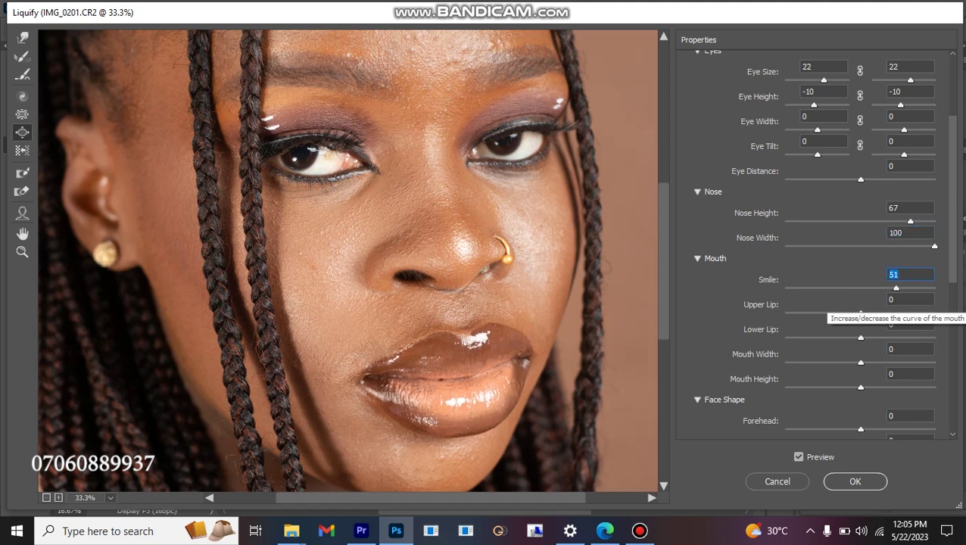
{"action": "key", "text": "shift+Down"}
{"action": "key", "text": "shift+Down"}
{"action": "key", "text": "shift+Down"}
{"action": "key", "text": "shift+Down"}
{"action": "key", "text": "shift+Down"}
{"action": "key", "text": "shift+Down"}
{"action": "key", "text": "shift+Down"}
{"action": "key", "text": "shift+Down"}
{"action": "key", "text": "shift+Down"}
{"action": "key", "text": "shift+Down"}
{"action": "key", "text": "shift+Down"}
{"action": "key", "text": "shift+Down"}
{"action": "key", "text": "shift+Down"}
{"action": "key", "text": "shift+Down"}
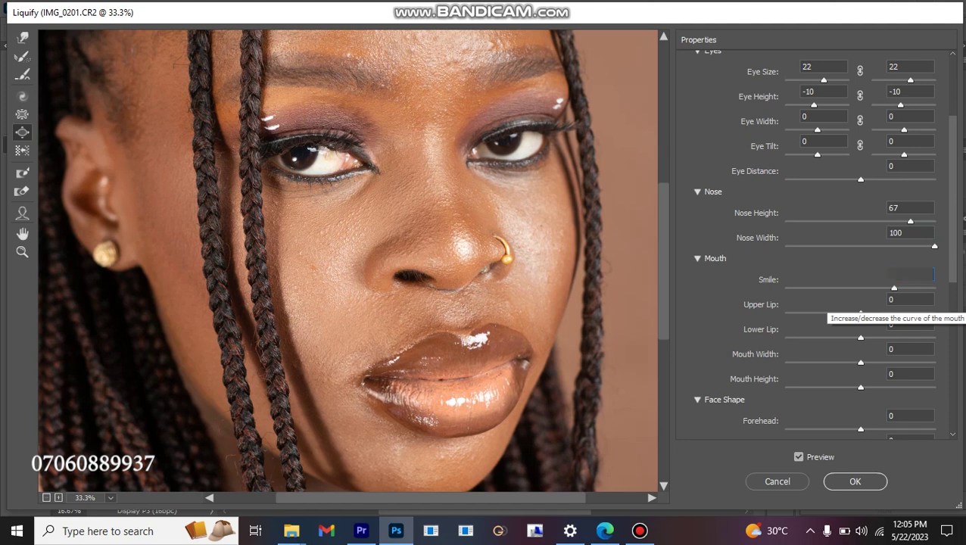
{"action": "key", "text": "Down"}
{"action": "key", "text": "Down"}
{"action": "key", "text": "shift+Up"}
{"action": "key", "text": "shift+Up"}
{"action": "key", "text": "shift+Up"}
{"action": "key", "text": "shift+Up"}
{"action": "key", "text": "shift+Up"}
{"action": "key", "text": "shift+Up"}
{"action": "key", "text": "shift+Up"}
{"action": "key", "text": "shift+Up"}
{"action": "key", "text": "shift+Up"}
{"action": "key", "text": "shift+Up"}
{"action": "key", "text": "shift+Up"}
{"action": "key", "text": "shift+Up"}
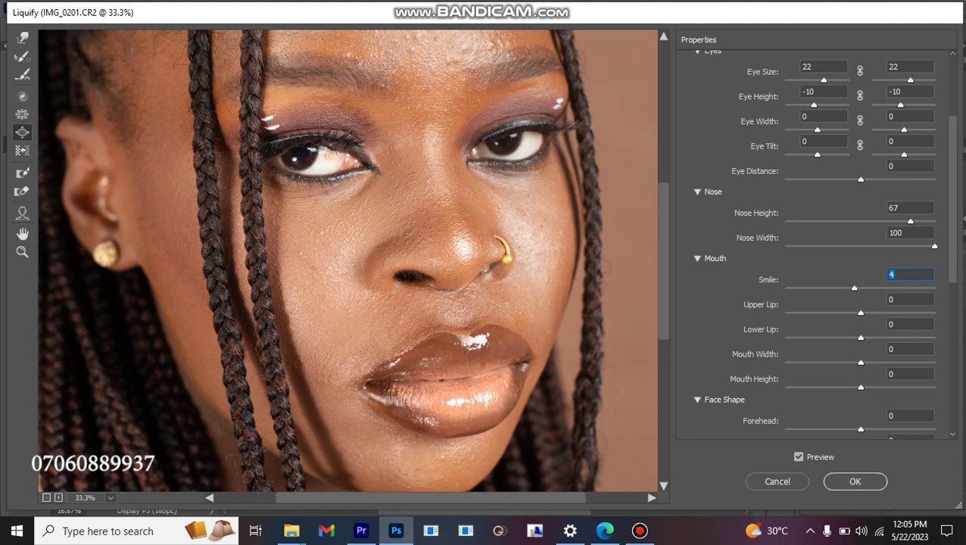
{"action": "key", "text": "Up"}
{"action": "key", "text": "Up"}
{"action": "key", "text": "Up"}
{"action": "key", "text": "Up"}
{"action": "key", "text": "Up"}
{"action": "key", "text": "Up"}
{"action": "key", "text": "Up"}
{"action": "key", "text": "Up"}
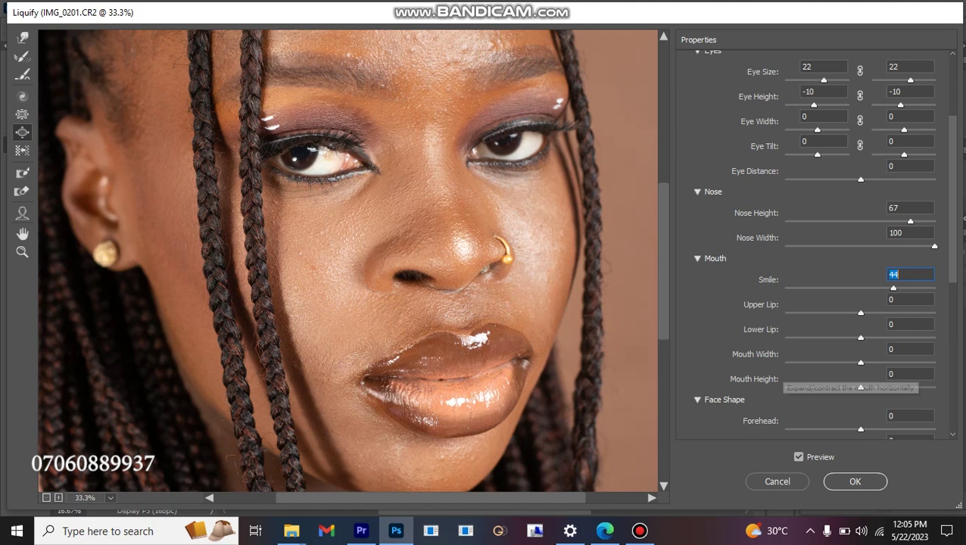
Drag Lower Lip to 100 and Jawline to 60.
{"action": "scroll", "coordinate": [833, 356], "scroll_direction": "down", "scroll_amount": 3}
{"action": "scroll", "coordinate": [551, 356], "scroll_direction": "down", "scroll_amount": 3}
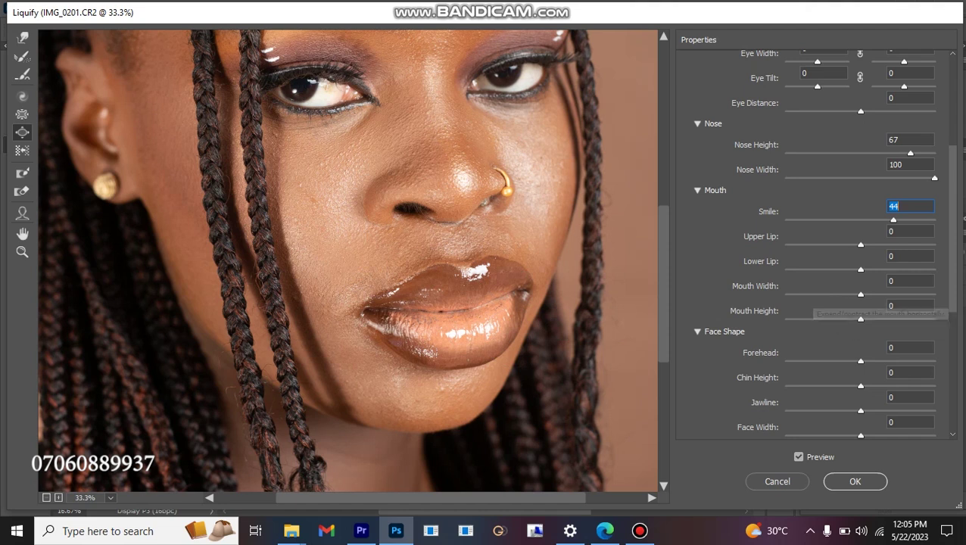
{"action": "left_click_drag", "start_coordinate": [861, 269], "coordinate": [935, 269]}
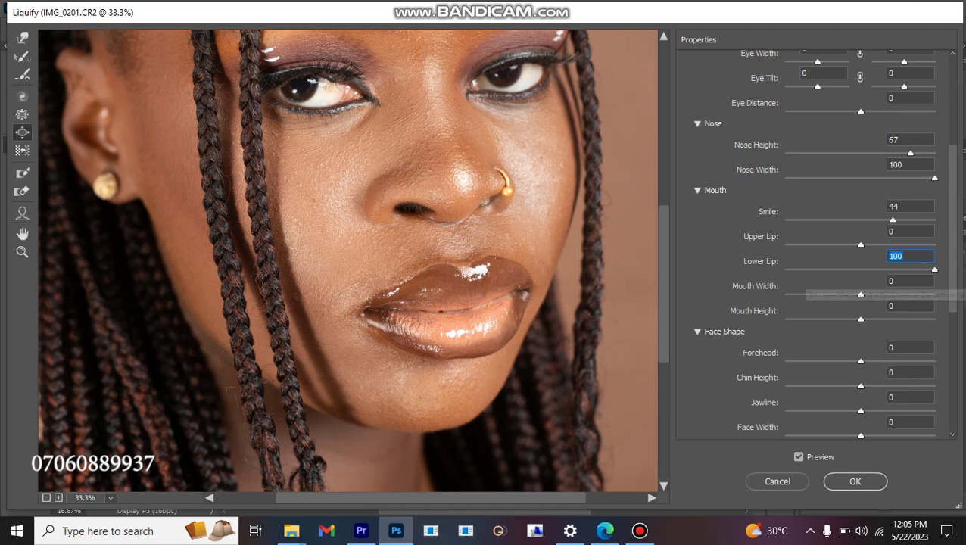
{"action": "scroll", "coordinate": [765, 379], "scroll_direction": "down", "scroll_amount": 3}
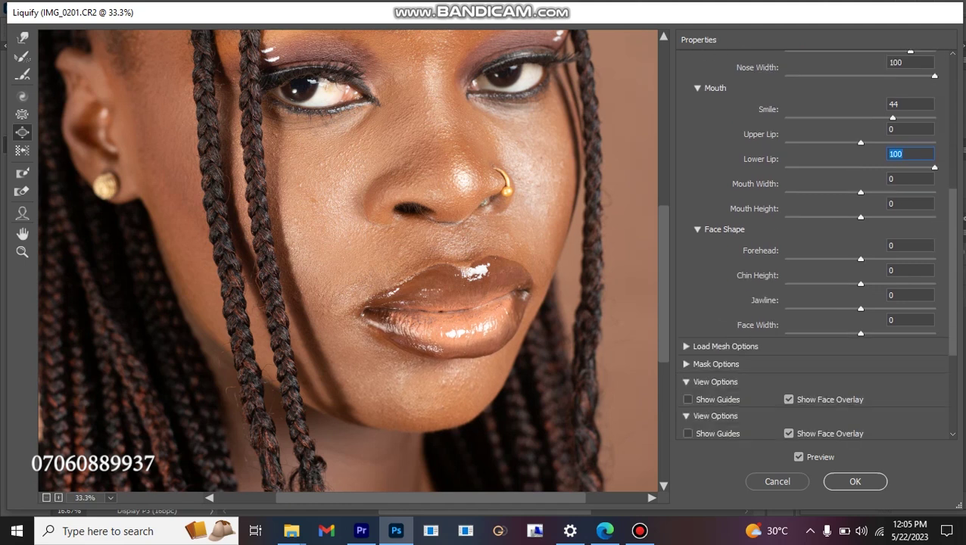
{"action": "left_click_drag", "start_coordinate": [861, 308], "coordinate": [905, 308]}
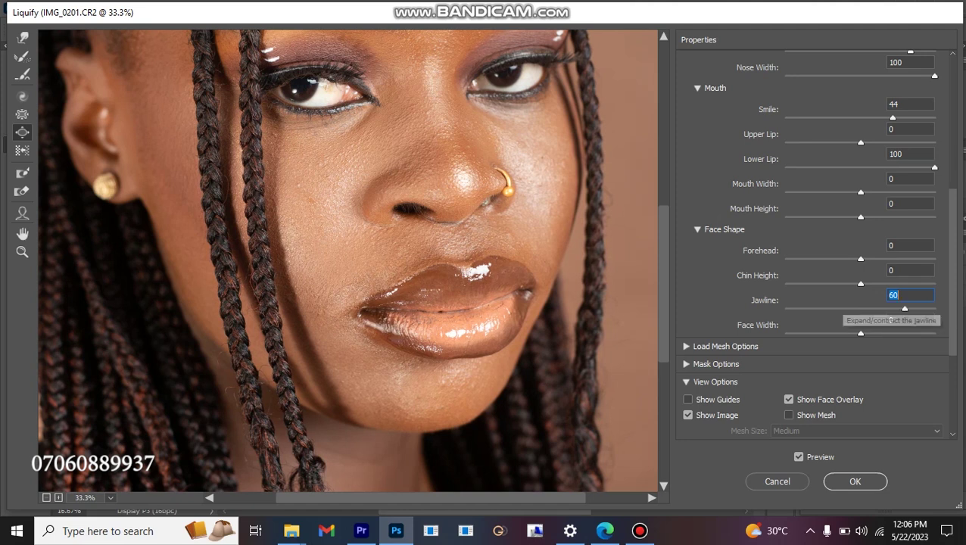
{"action": "scroll", "coordinate": [901, 303], "scroll_direction": "down", "scroll_amount": 2}
{"action": "scroll", "coordinate": [349, 260], "scroll_direction": "down", "scroll_amount": 1}
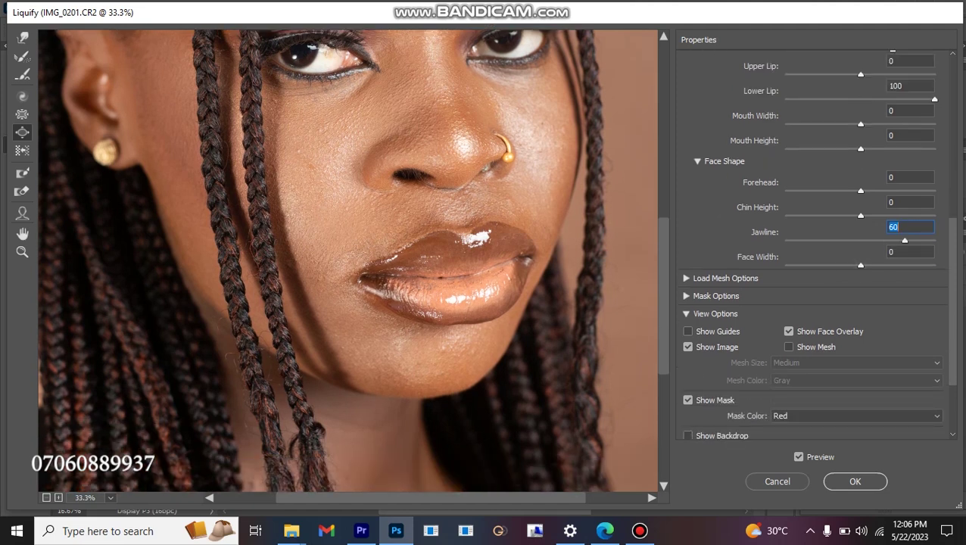